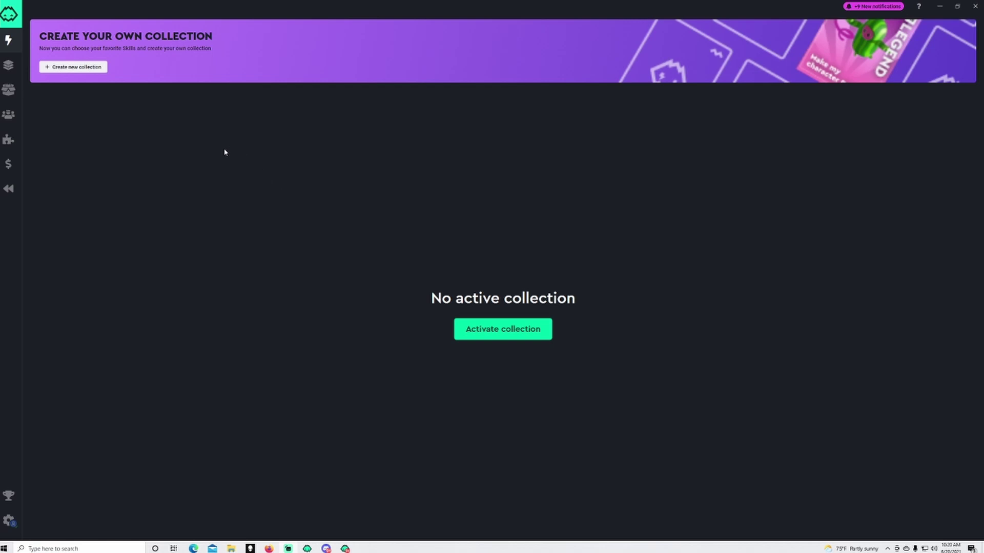
Open the form for creating a custom collection and cancel it.
left_click(80, 68)
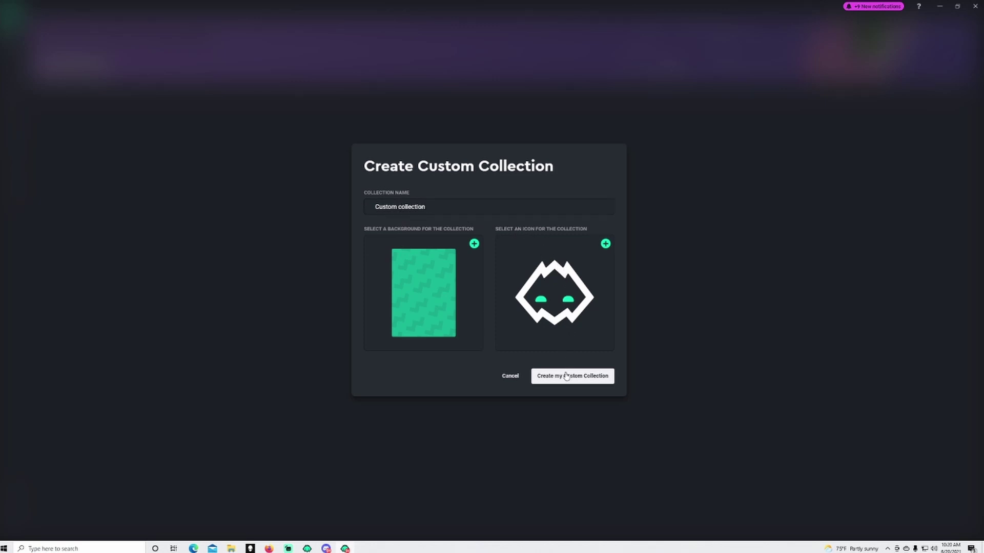
left_click(515, 380)
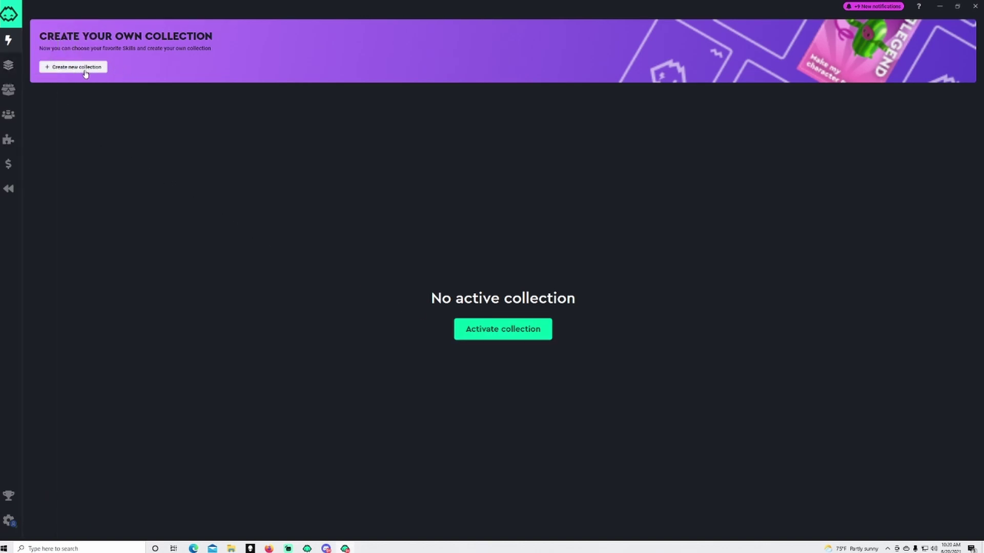
Find the Phasmophobia collection among the discoverable collections, select all its skills and start exporting them.
mouse_move(8, 66)
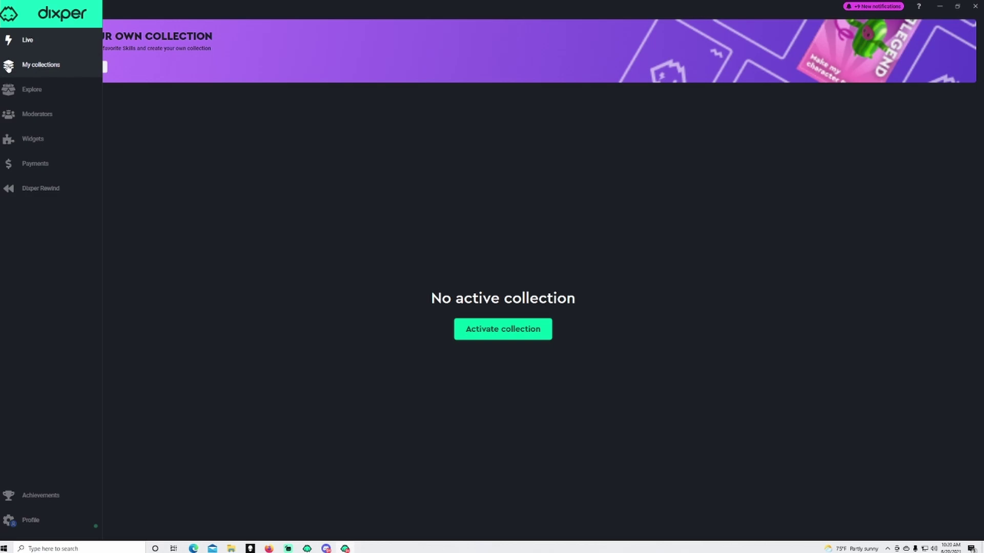
left_click(8, 89)
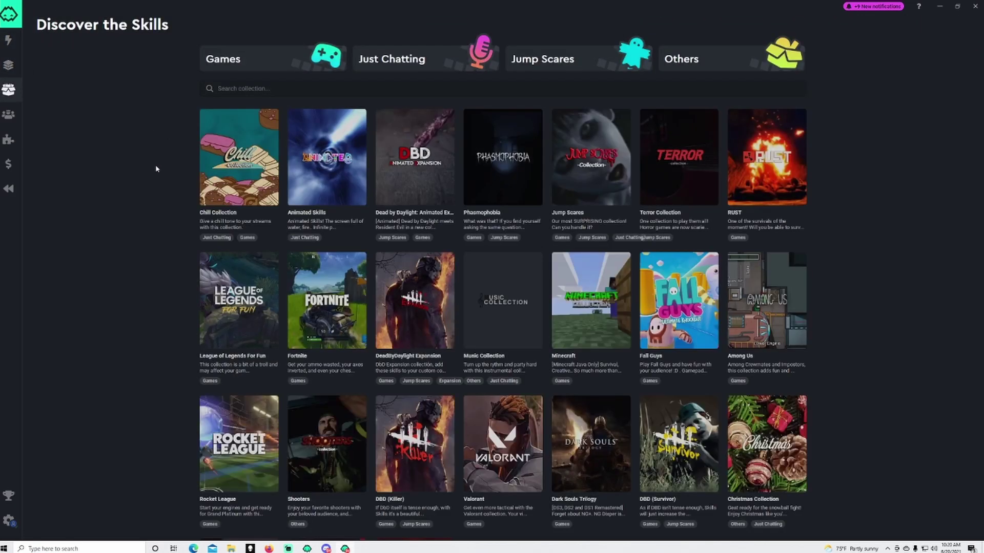
left_click(495, 175)
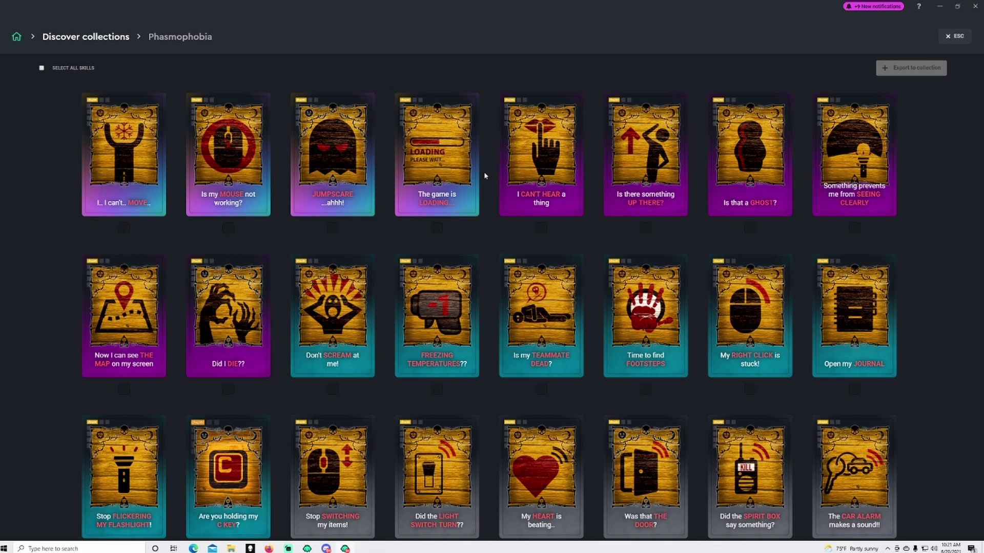
left_click(42, 68)
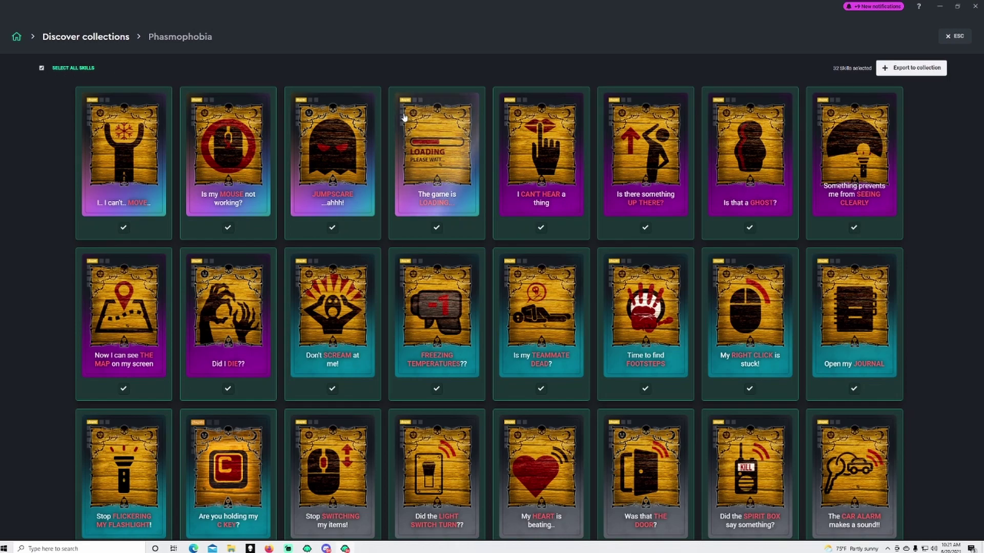
left_click(901, 72)
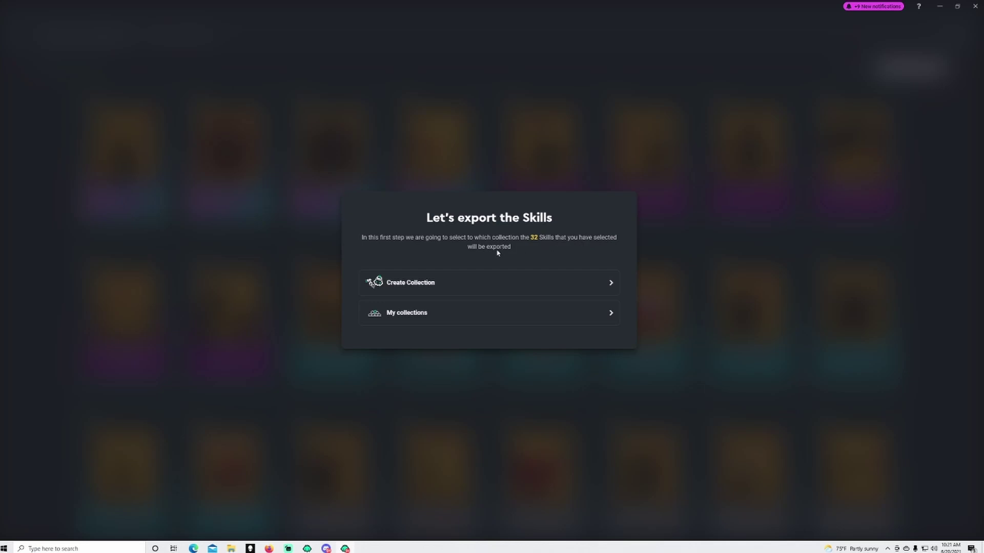
left_click(445, 313)
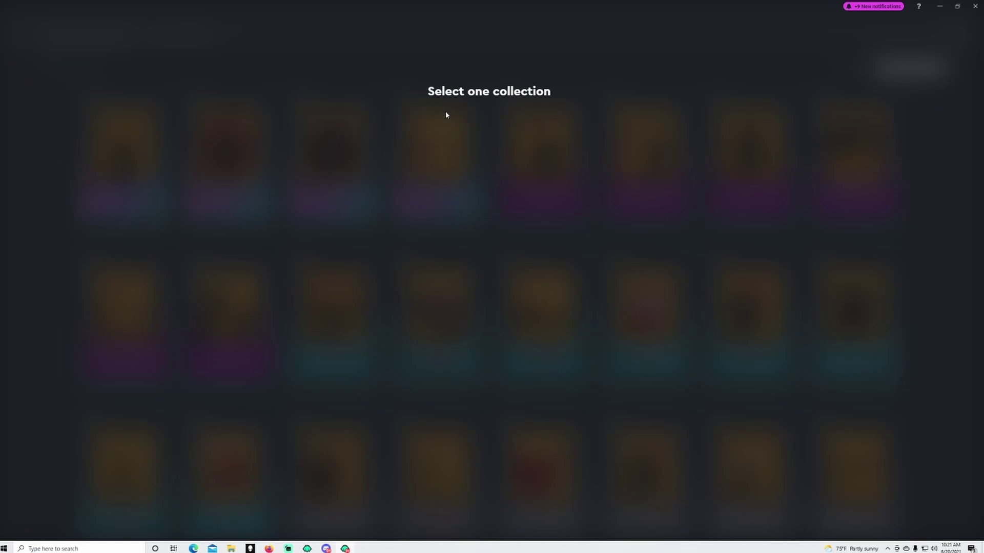
left_click(868, 7)
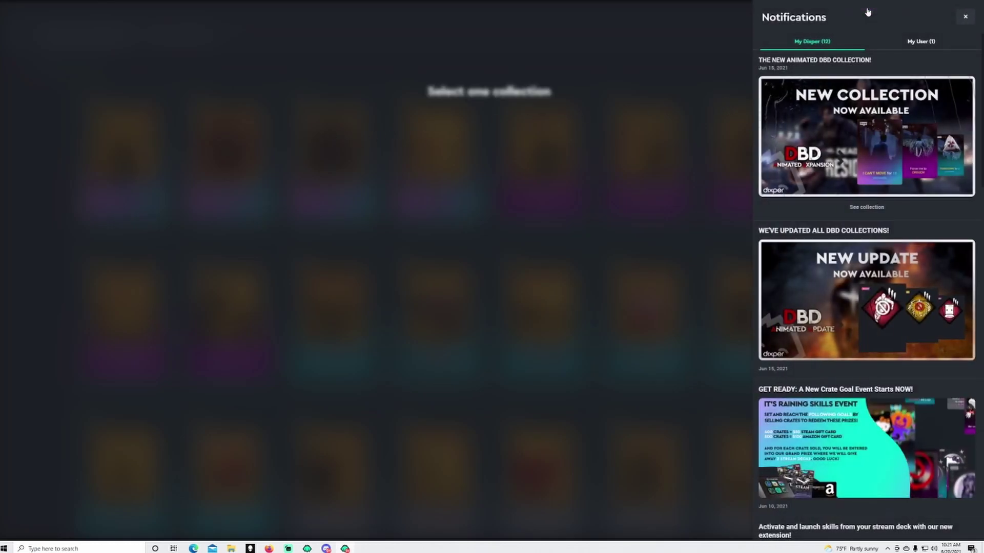
left_click(965, 19)
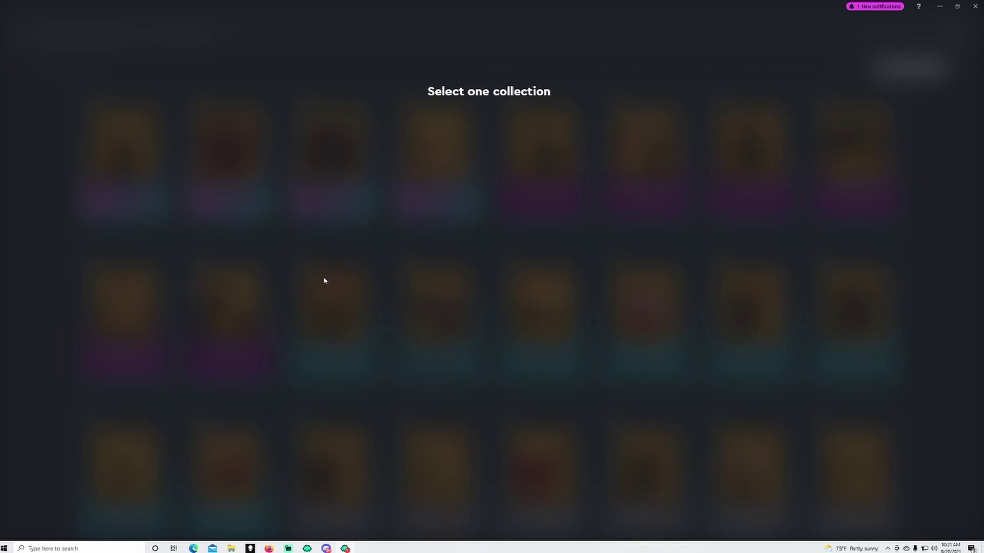
left_click(345, 548)
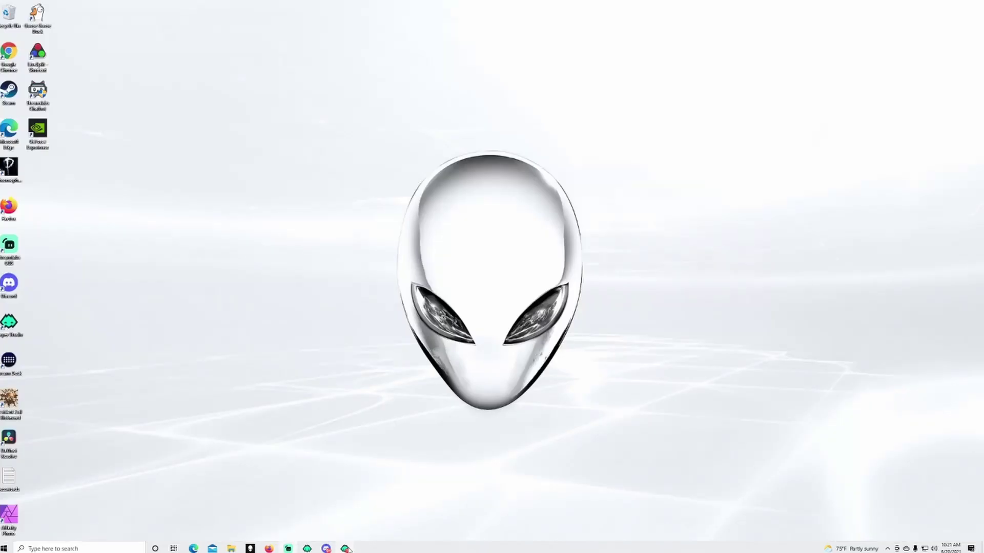
left_click(345, 549)
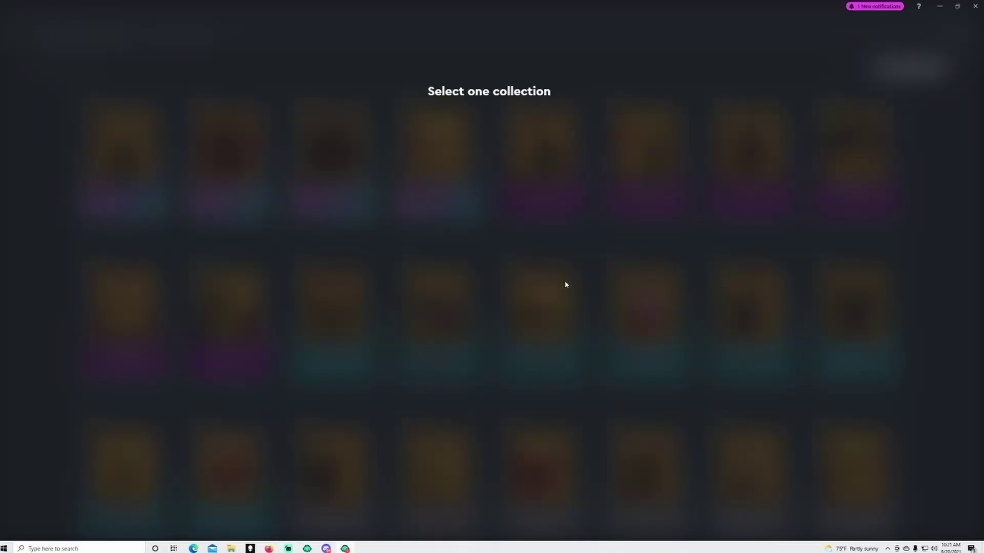
left_click(956, 6)
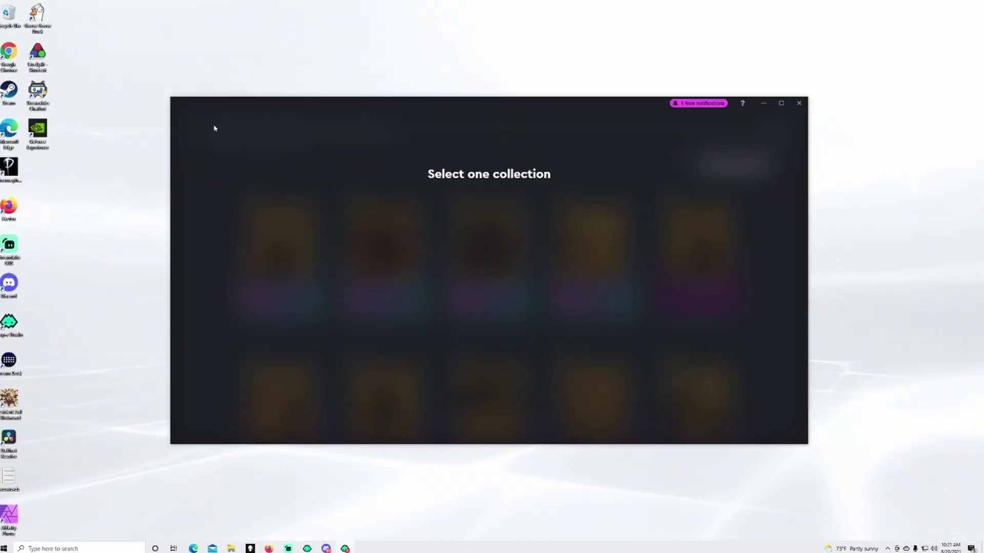
left_click(190, 165)
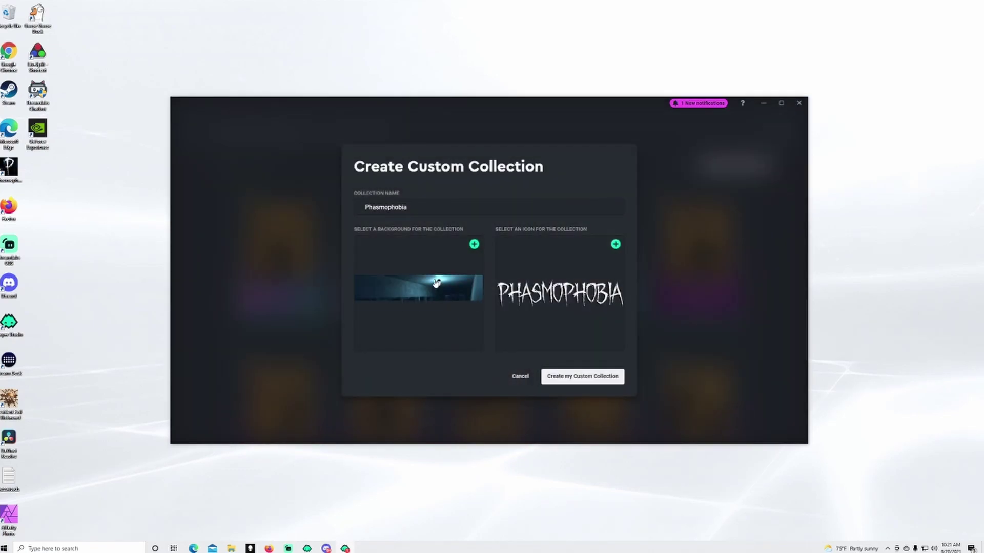
Open the image file selection for uploading a custom icon to the Phasmophobia collection and cancel it.
left_click(531, 278)
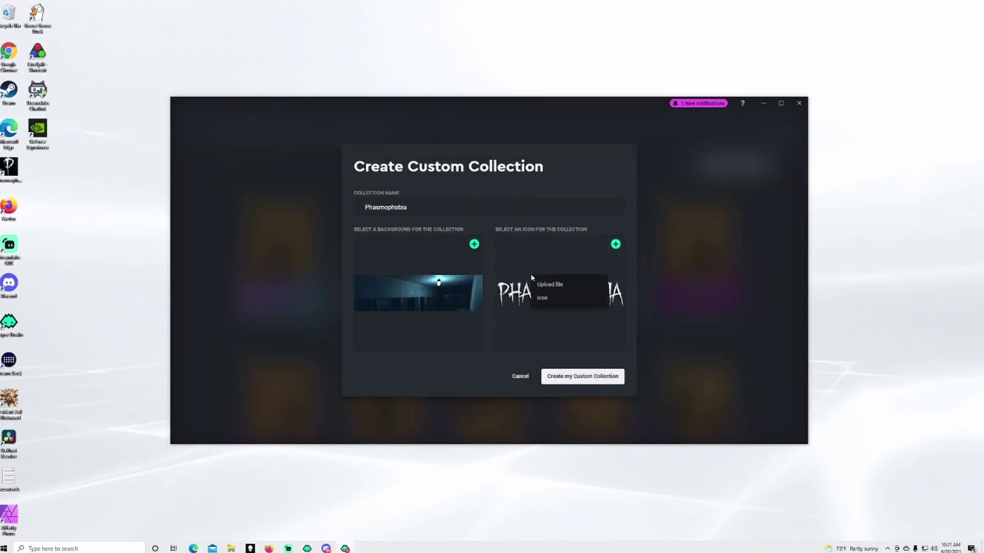
left_click(517, 291)
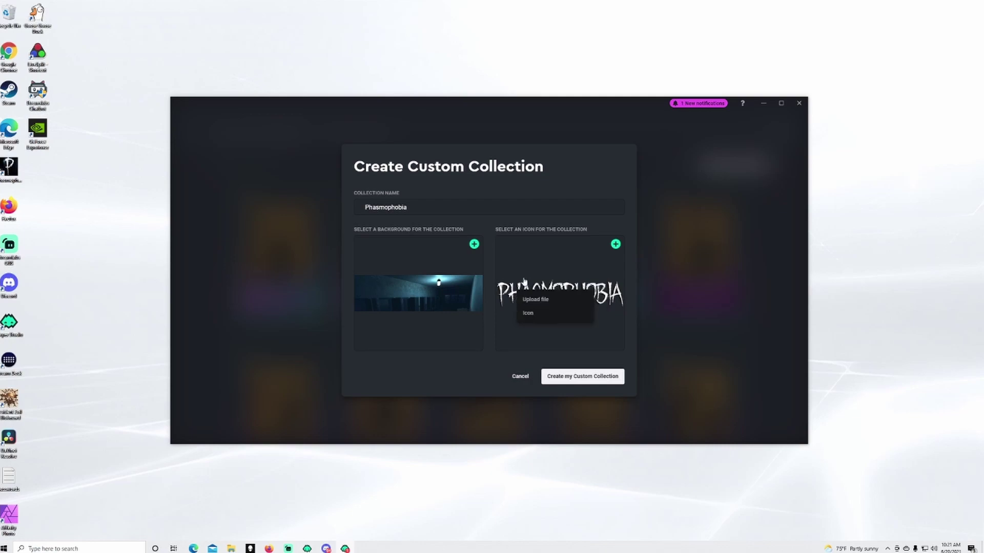
left_click(616, 245)
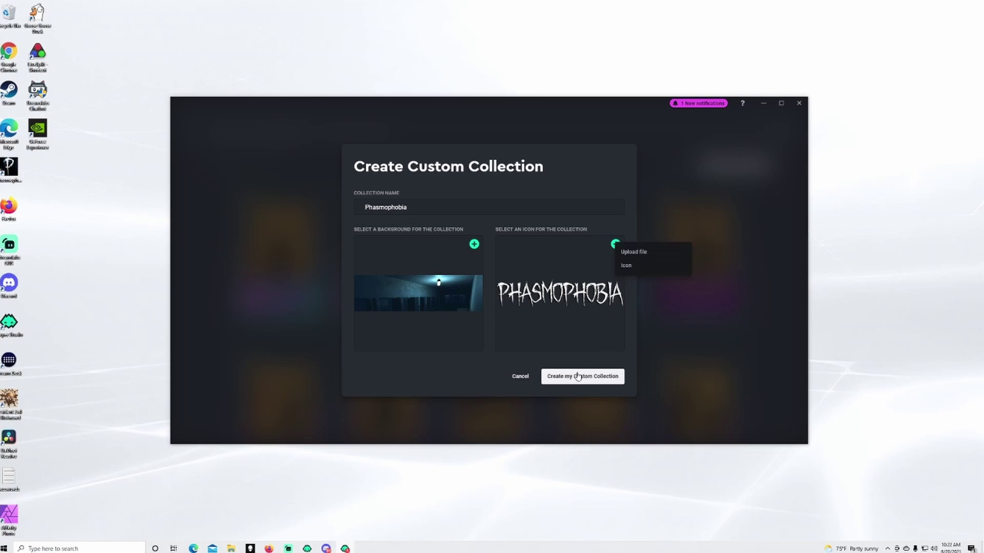
left_click(630, 254)
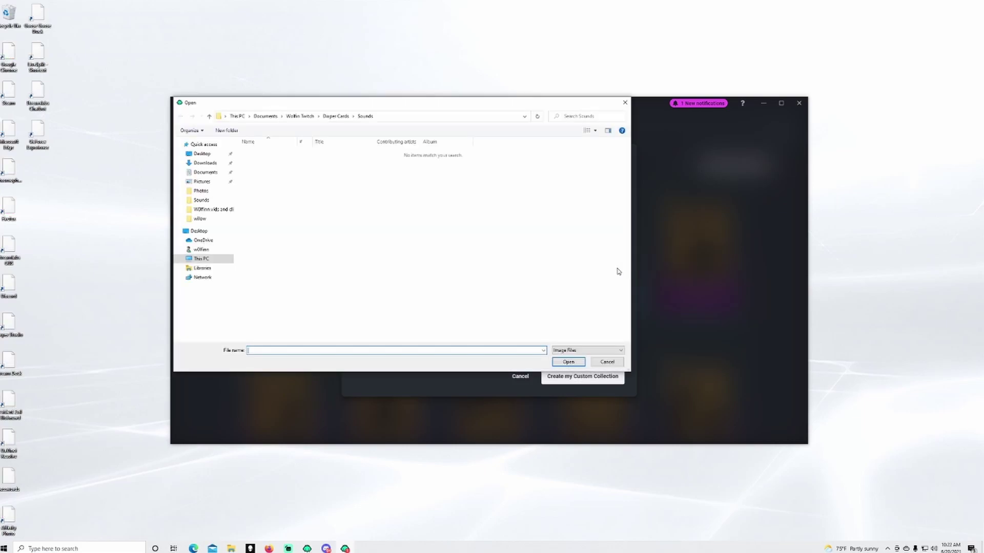
left_click(624, 104)
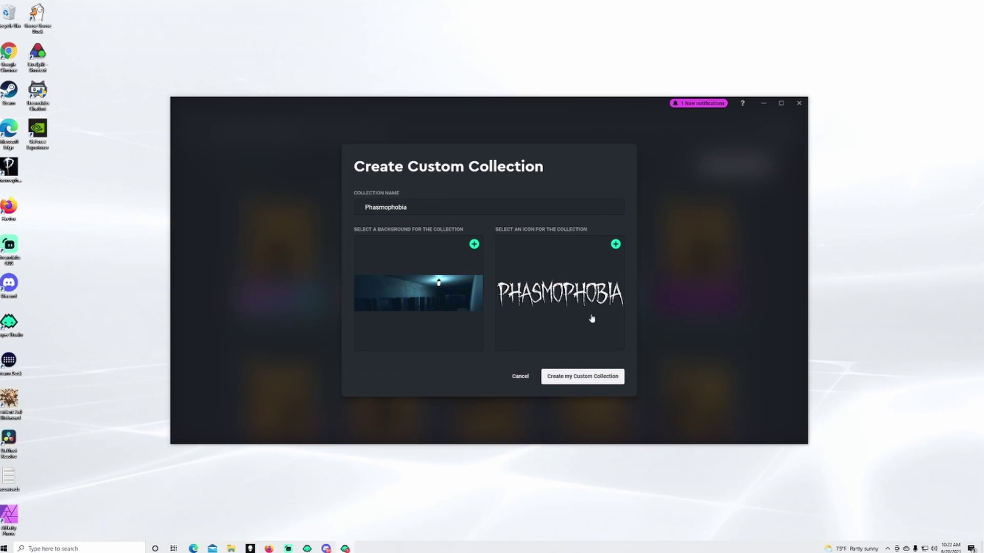
Create the Phasmophobia custom collection from the exported skills and make it the active collection.
left_click(569, 378)
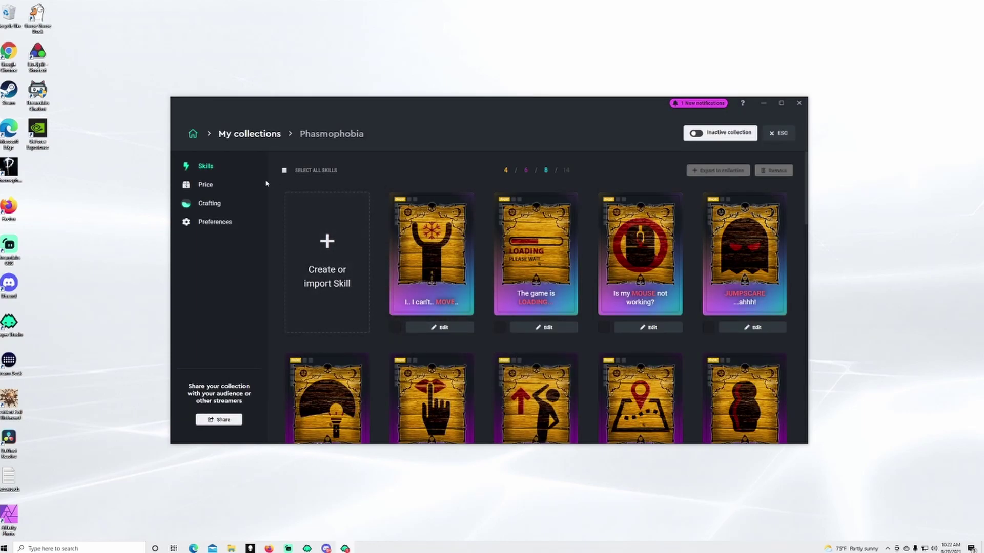
left_click(193, 134)
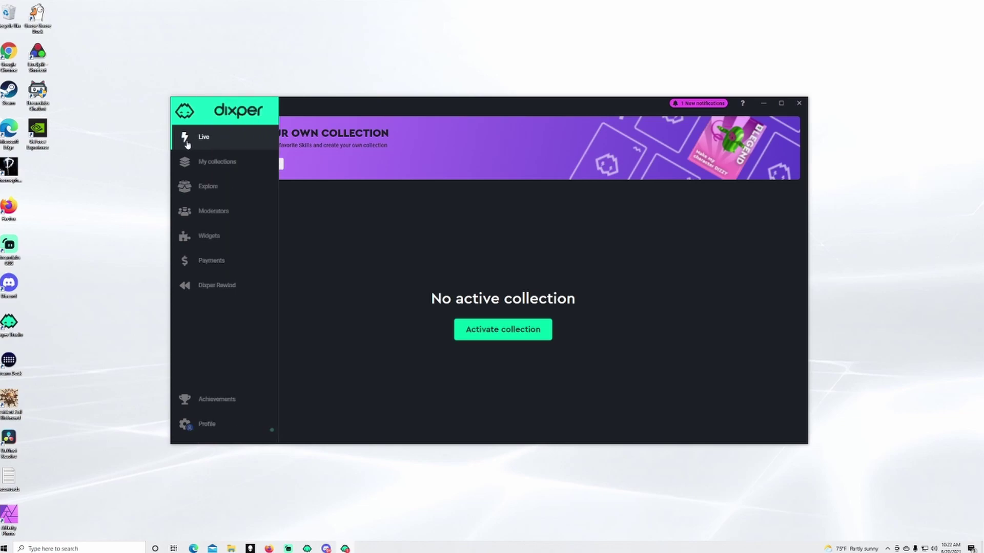
left_click(184, 161)
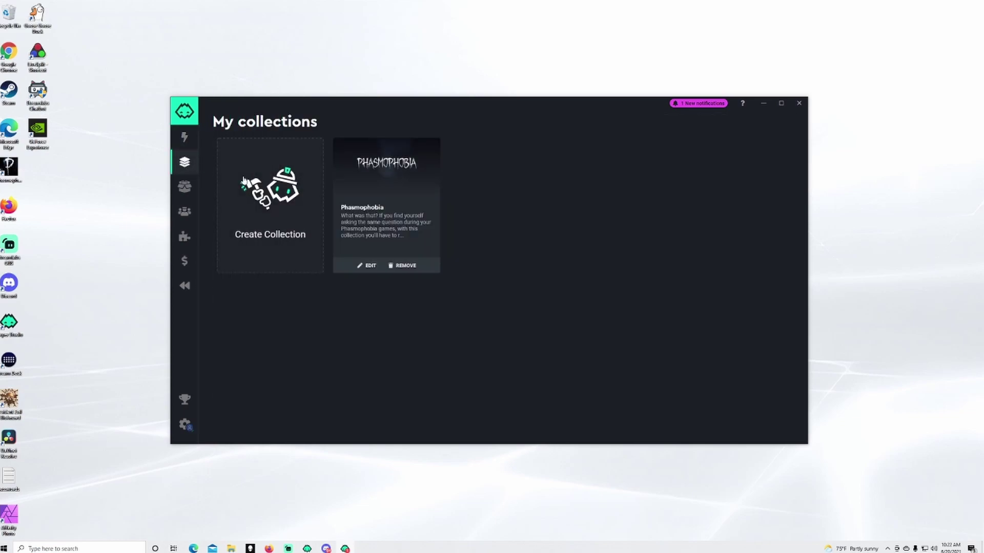
left_click(391, 207)
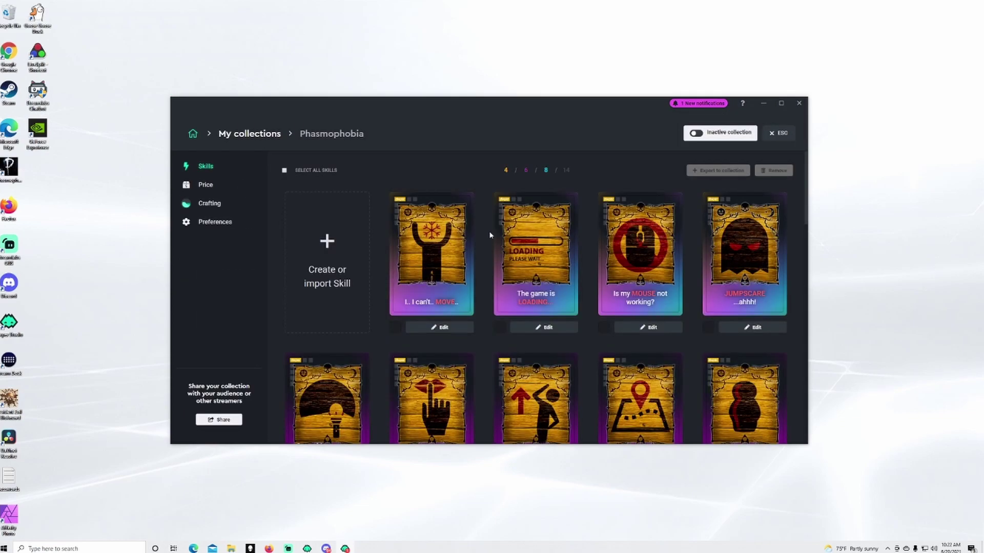
left_click(697, 134)
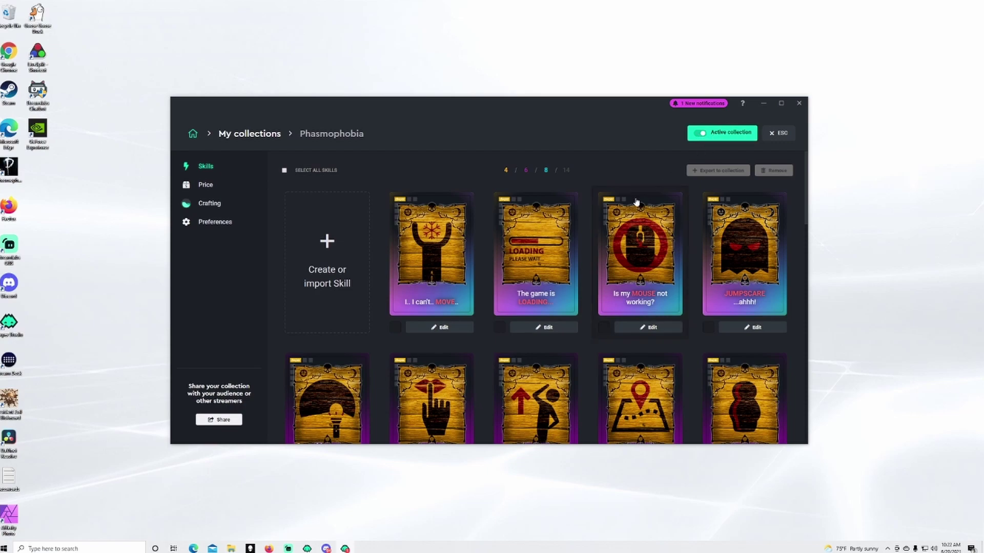
scroll(590, 223, "down", 4)
scroll(590, 223, "up", 3)
scroll(590, 223, "up", 2)
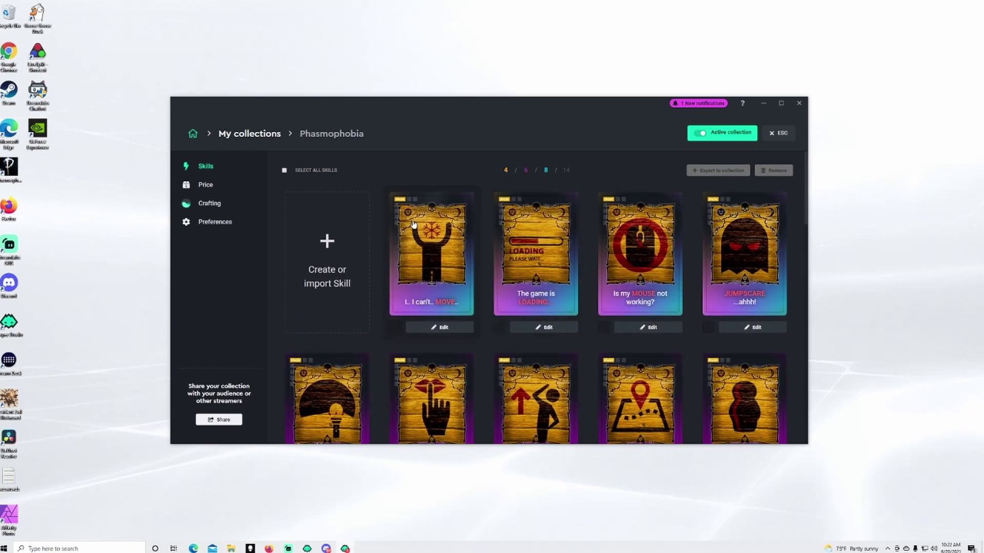
Sync the active collection with the Phasmophobia game window from the Live page.
left_click(193, 135)
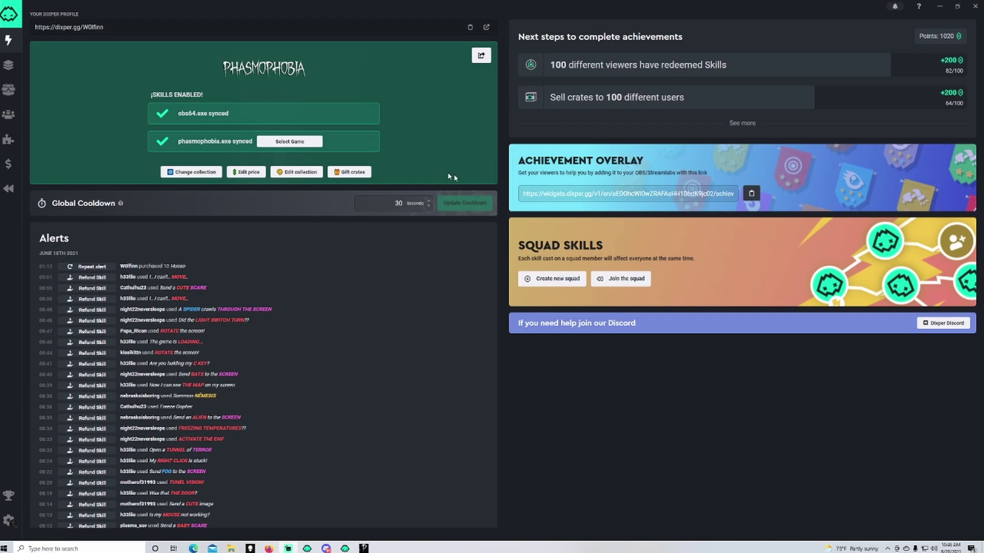
left_click(276, 143)
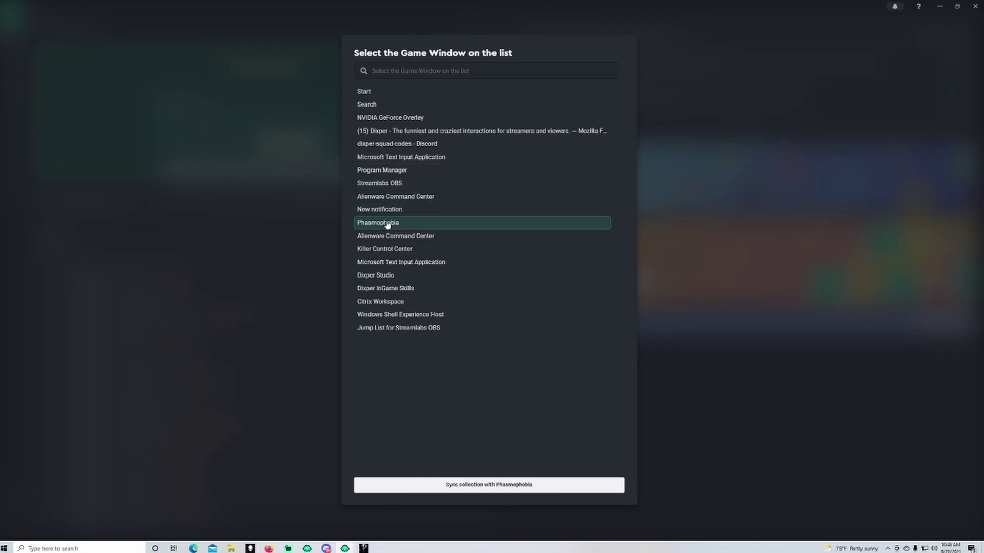
left_click(479, 486)
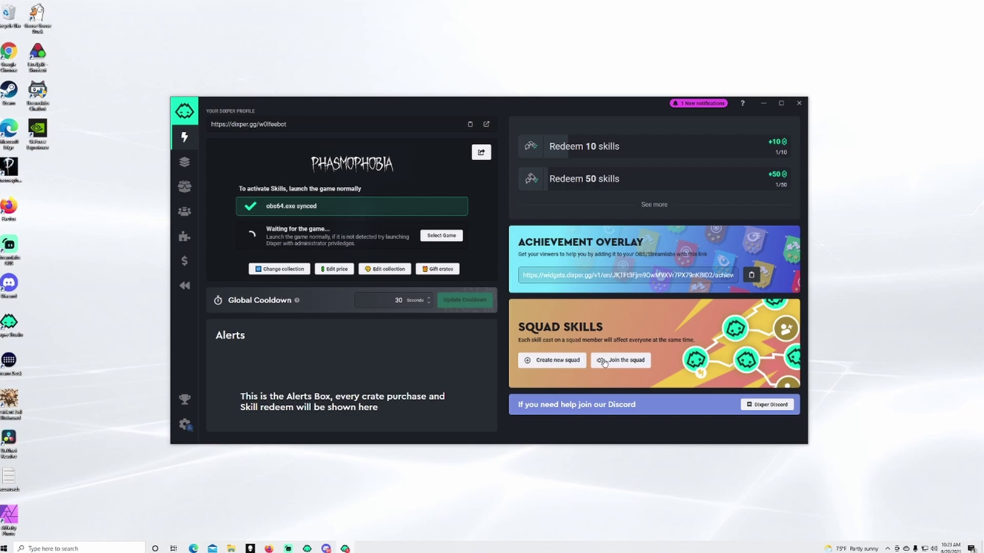
Create a new squad and close it, and open the form for joining a squad and cancel it.
left_click(551, 362)
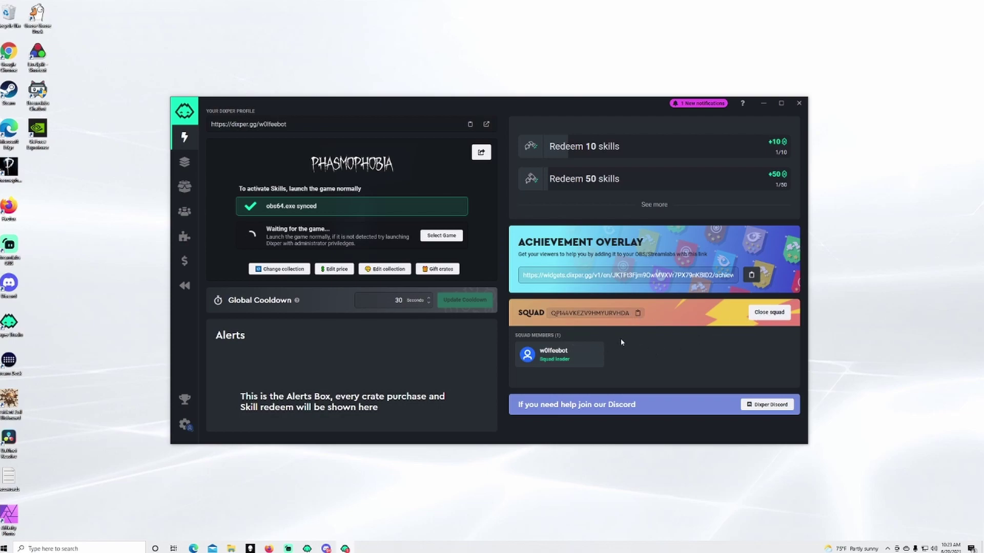
left_click(757, 316)
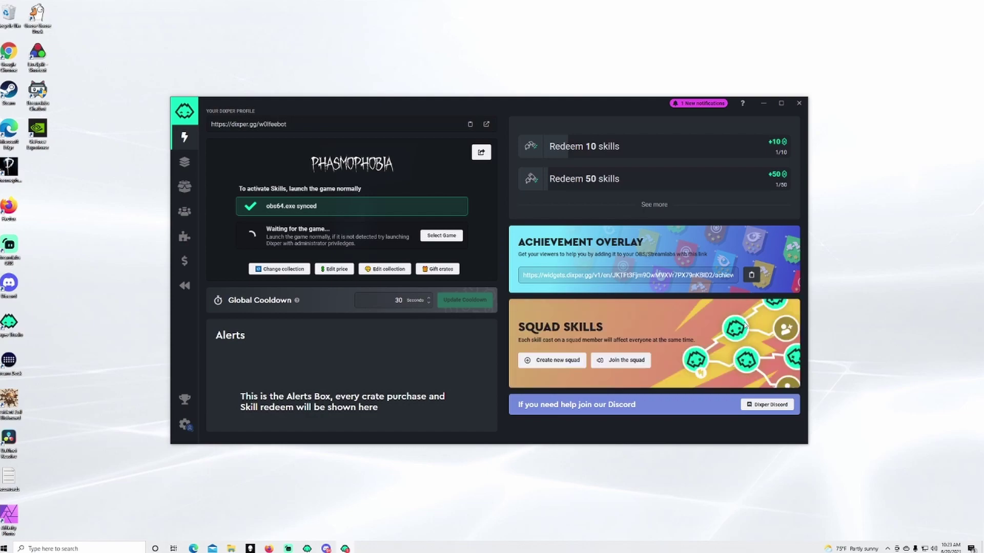
left_click(612, 362)
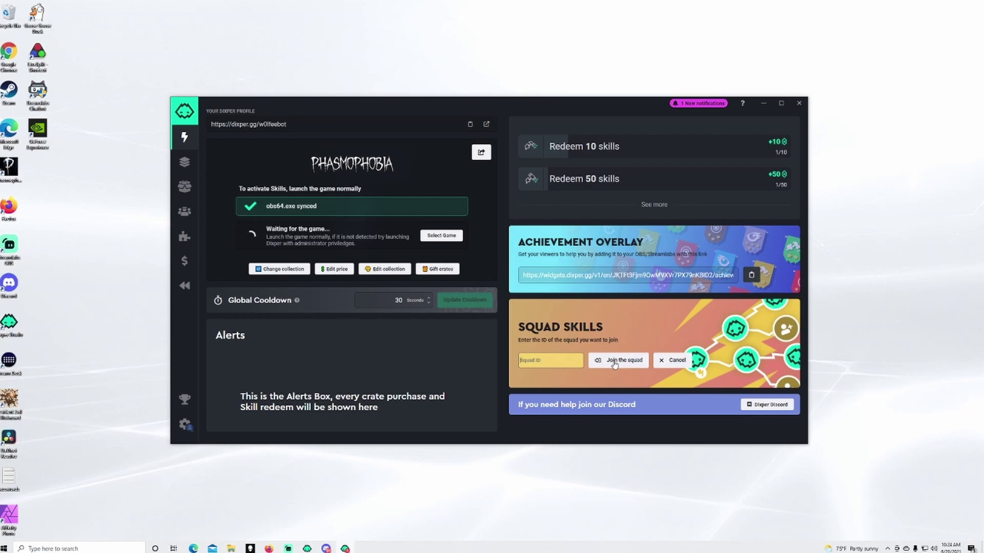
left_click(661, 360)
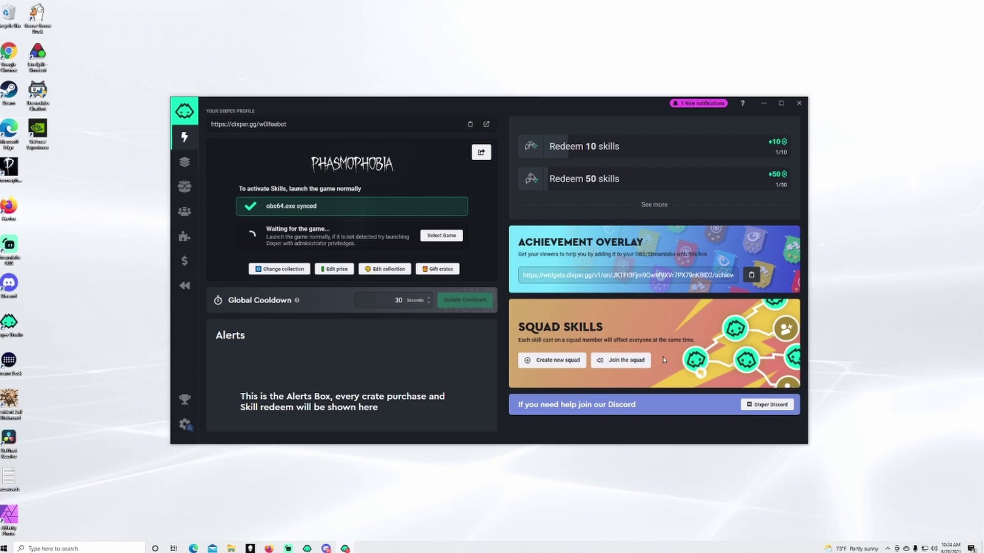